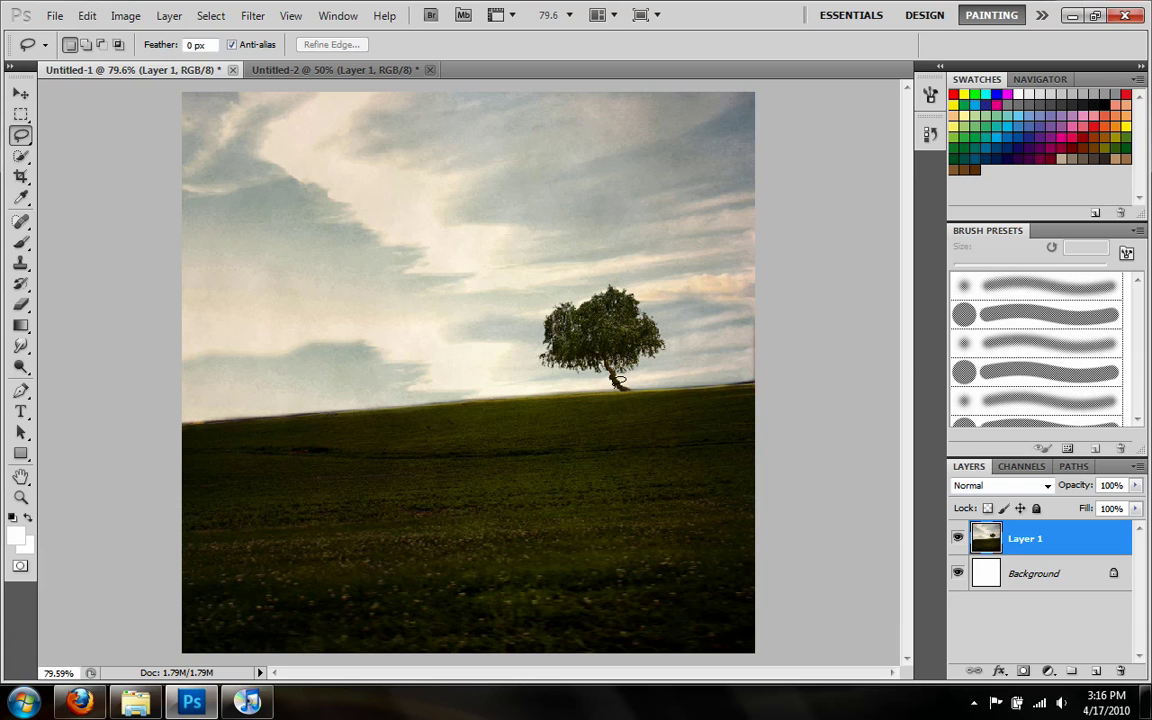
Lasso the lone tree, Content-Aware Fill it with sky and field, and deselect.
{"action": "mouse_move", "coordinate": [622, 383]}
{"action": "left_mouse_down"}
{"action": "mouse_move", "coordinate": [645, 372]}
{"action": "mouse_move", "coordinate": [671, 330]}
{"action": "mouse_move", "coordinate": [665, 295]}
{"action": "mouse_move", "coordinate": [618, 283]}
{"action": "mouse_move", "coordinate": [565, 288]}
{"action": "mouse_move", "coordinate": [531, 320]}
{"action": "mouse_move", "coordinate": [548, 373]}
{"action": "left_mouse_up"}
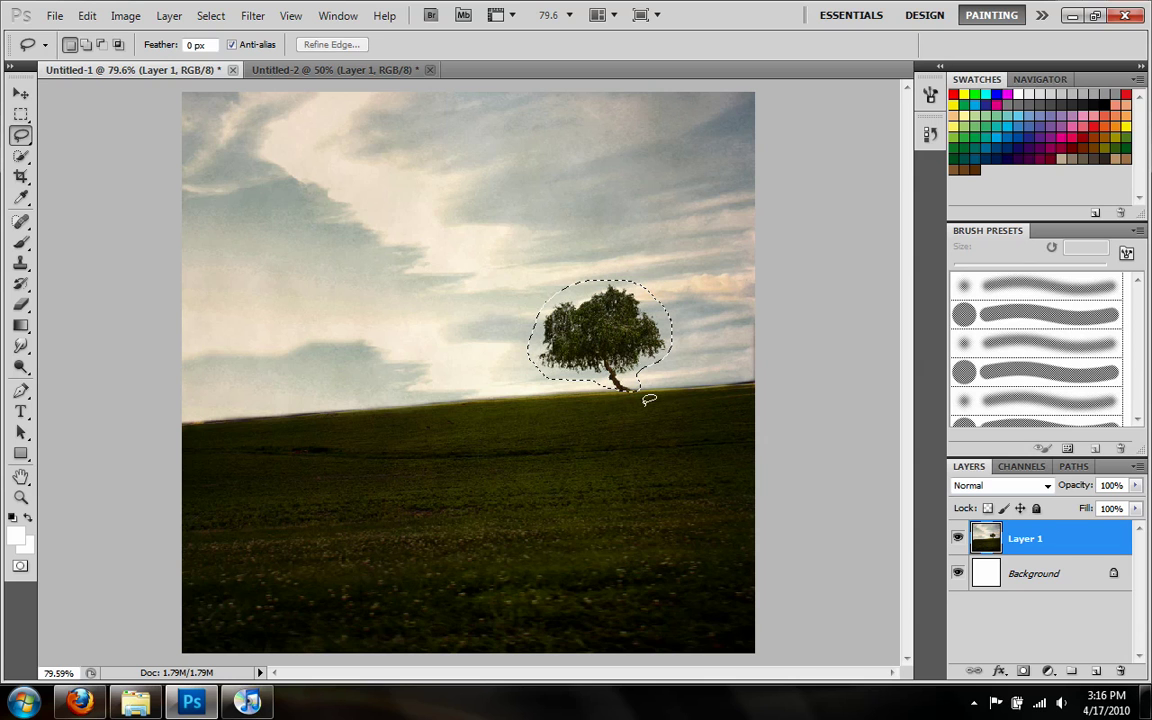
{"action": "right_click", "coordinate": [630, 314]}
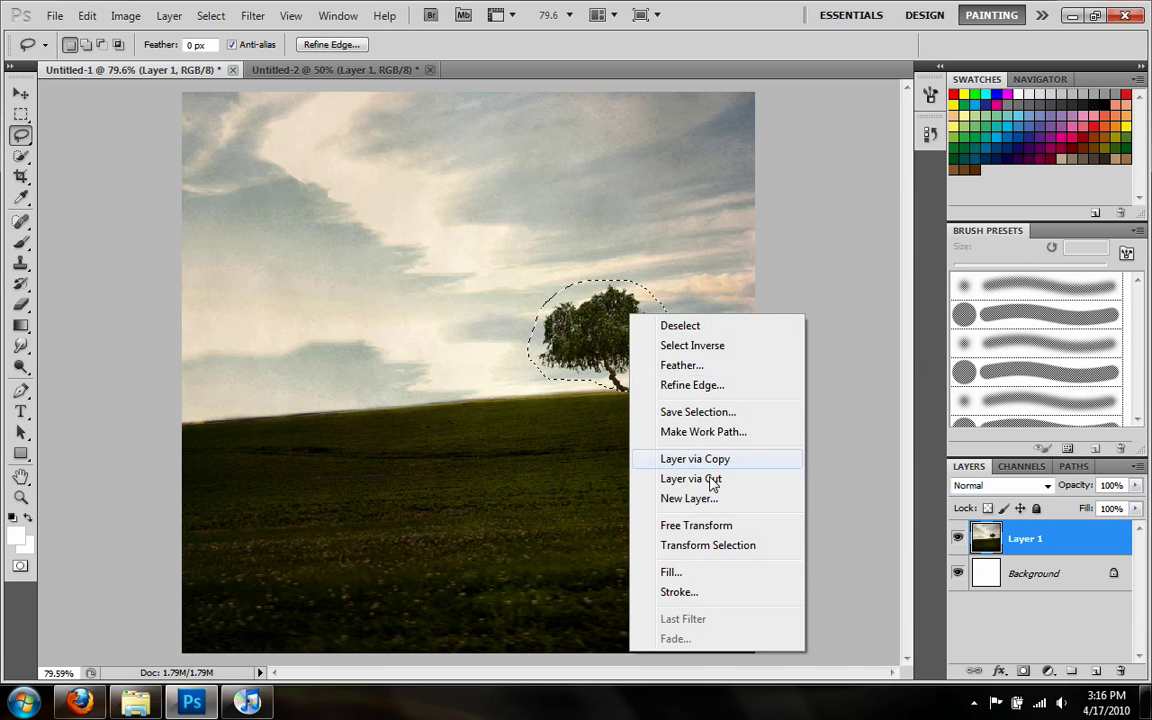
{"action": "left_click", "coordinate": [692, 572]}
{"action": "left_click", "coordinate": [318, 277]}
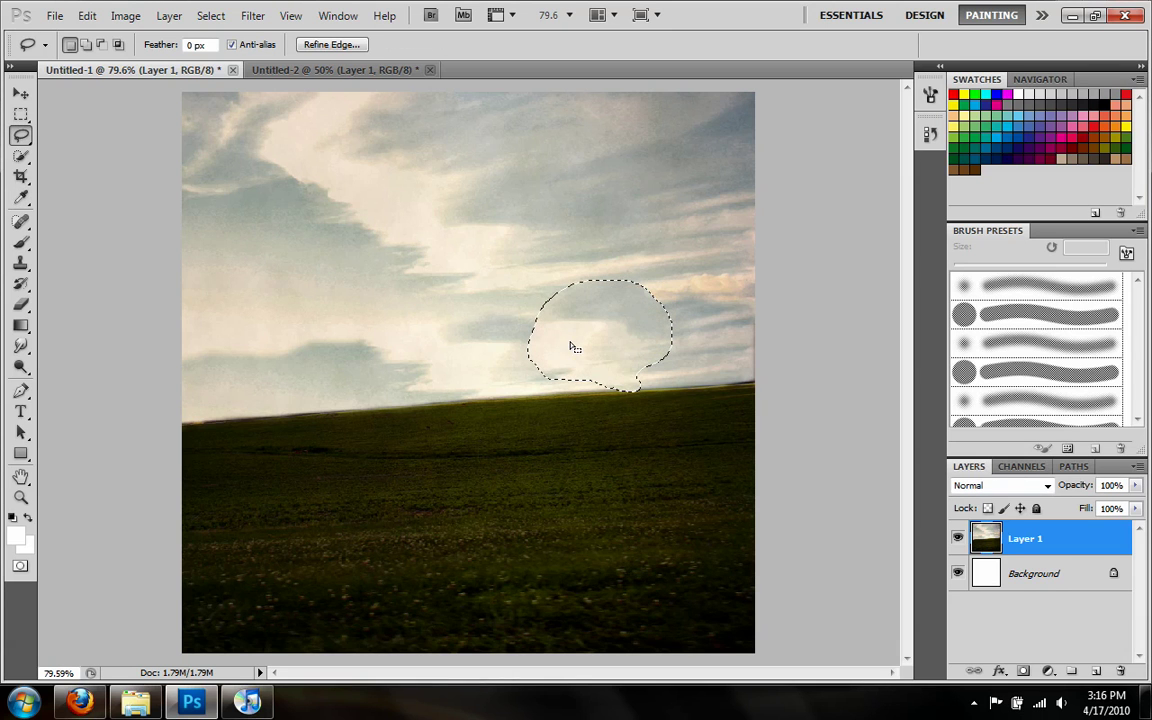
{"action": "key", "text": "ctrl+d"}
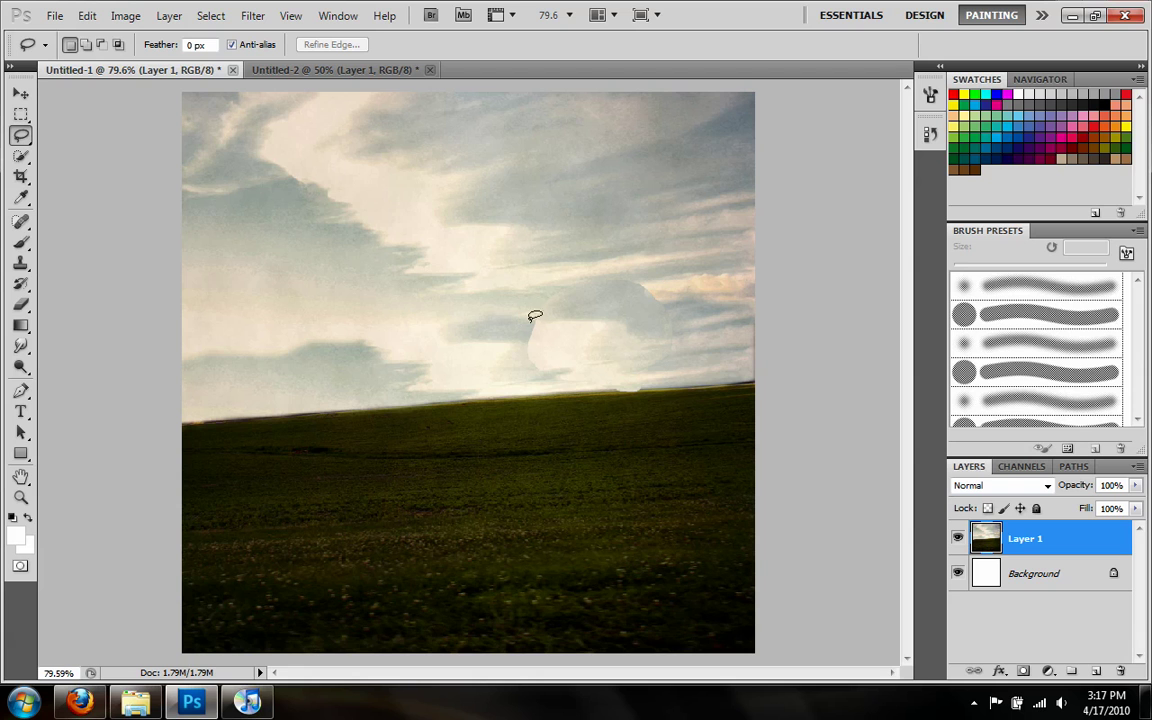
On the Untitled-2 waterfall photo, set up the standard Eraser at 100 px.
{"action": "left_click", "coordinate": [278, 72]}
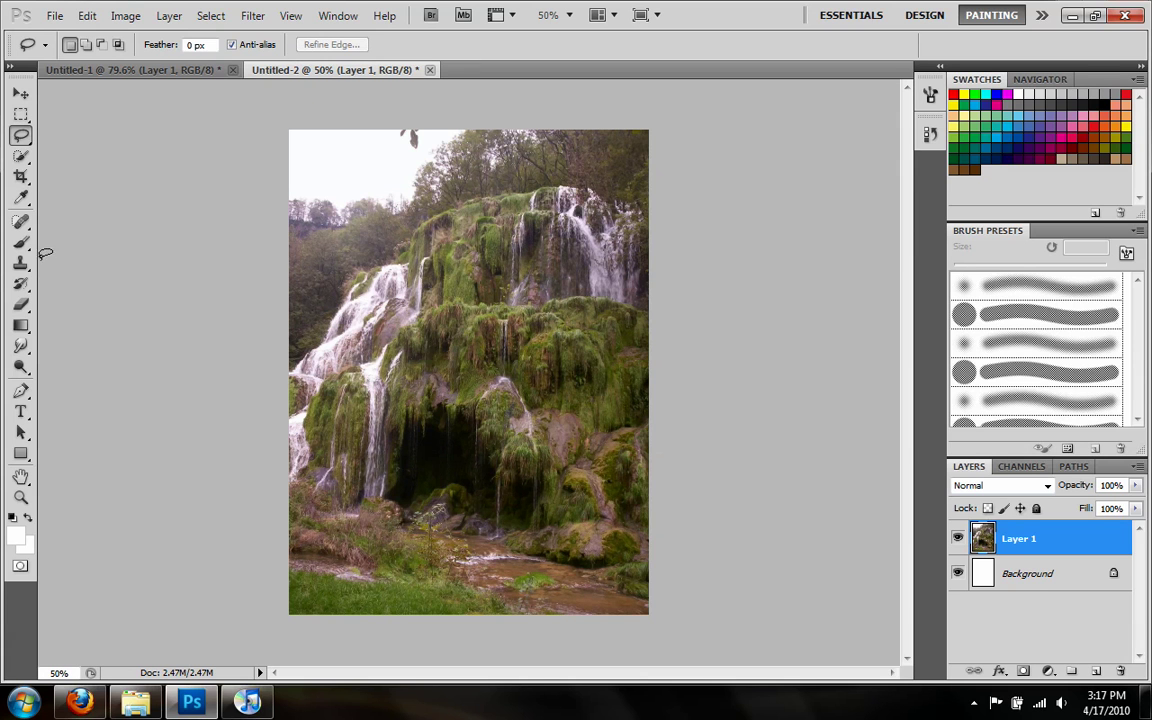
{"action": "left_click", "coordinate": [25, 307]}
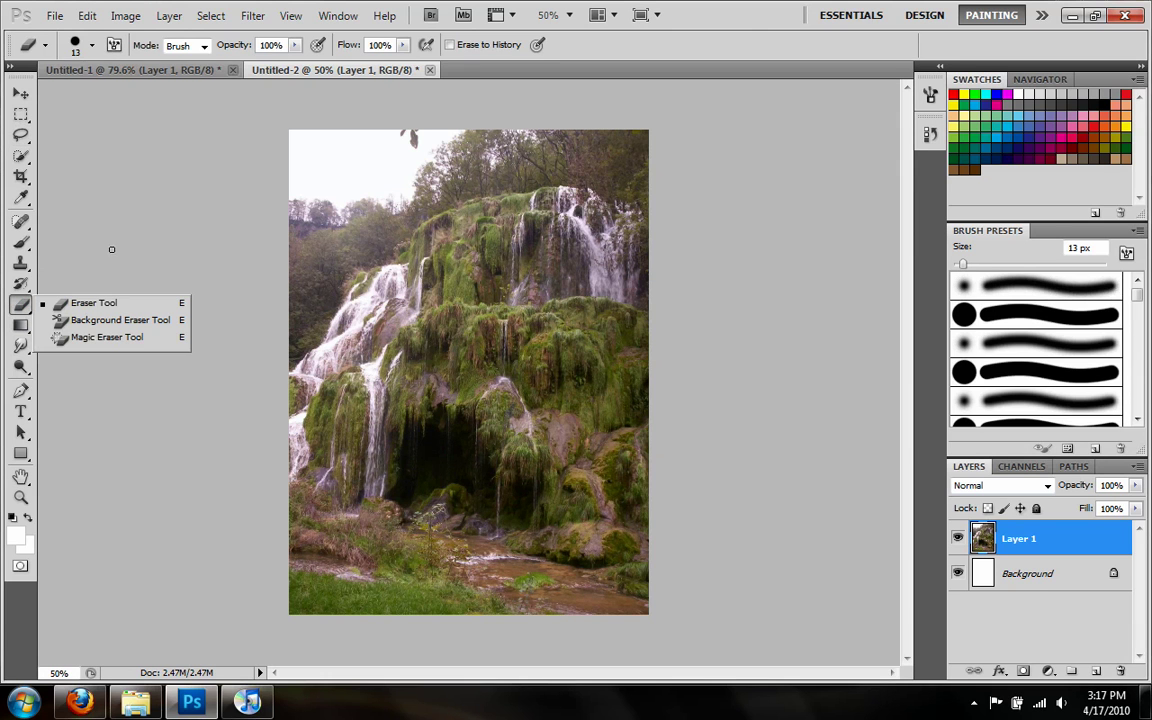
{"action": "left_click", "coordinate": [671, 22]}
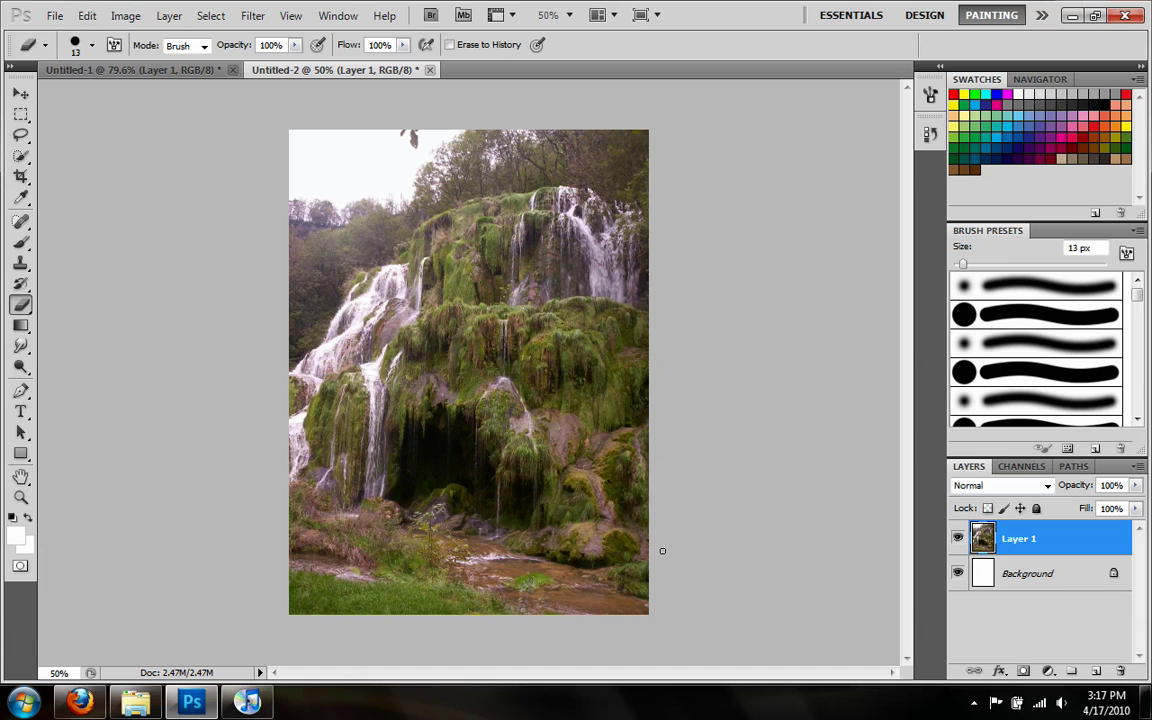
{"action": "key", "text": "bracketright"}
{"action": "key", "text": "bracketright"}
{"action": "key", "text": "bracketright"}
{"action": "key", "text": "bracketright"}
{"action": "key", "text": "bracketright"}
{"action": "key", "text": "bracketright"}
{"action": "key", "text": "bracketright"}
{"action": "key", "text": "bracketright"}
{"action": "key", "text": "bracketright"}
Erase scalloped white gaps along the bottom, right and left edges and top-right corner.
{"action": "mouse_move", "coordinate": [640, 598]}
{"action": "left_mouse_down"}
{"action": "mouse_move", "coordinate": [607, 613]}
{"action": "mouse_move", "coordinate": [646, 580]}
{"action": "mouse_move", "coordinate": [656, 535]}
{"action": "mouse_move", "coordinate": [584, 609]}
{"action": "left_mouse_up"}
{"action": "left_click", "coordinate": [501, 602]}
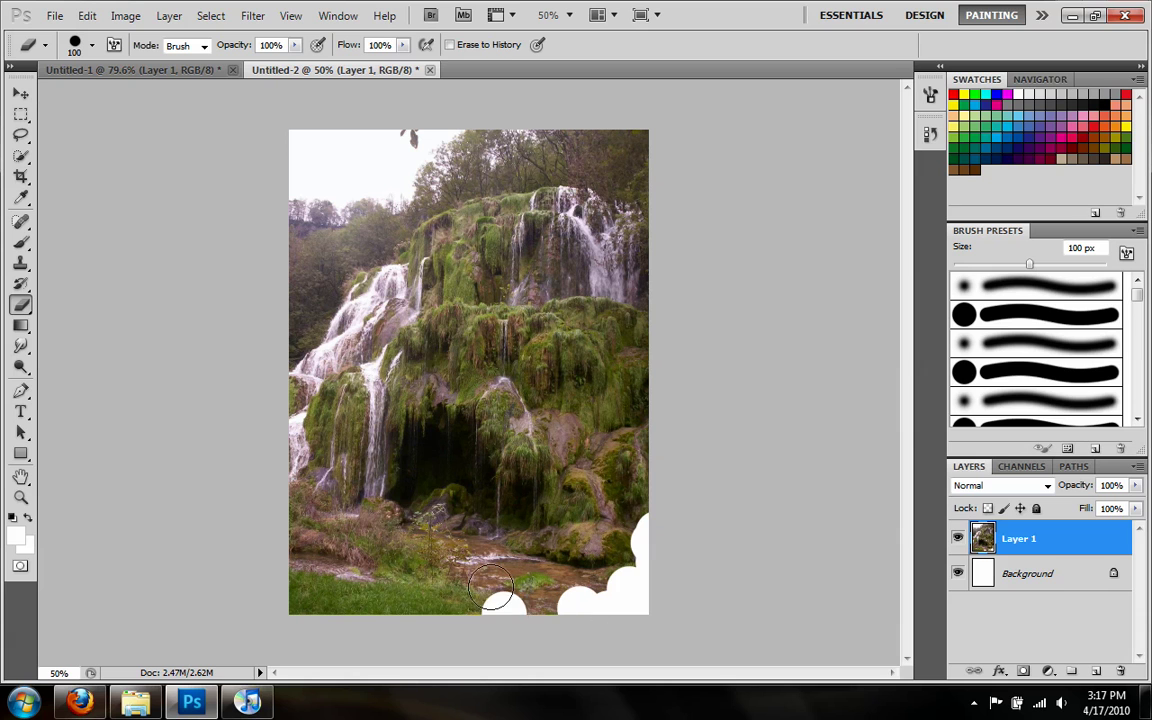
{"action": "mouse_move", "coordinate": [440, 598]}
{"action": "left_mouse_down"}
{"action": "mouse_move", "coordinate": [425, 598]}
{"action": "mouse_move", "coordinate": [522, 604]}
{"action": "mouse_move", "coordinate": [357, 612]}
{"action": "mouse_move", "coordinate": [375, 600]}
{"action": "left_mouse_up"}
{"action": "left_click", "coordinate": [274, 229]}
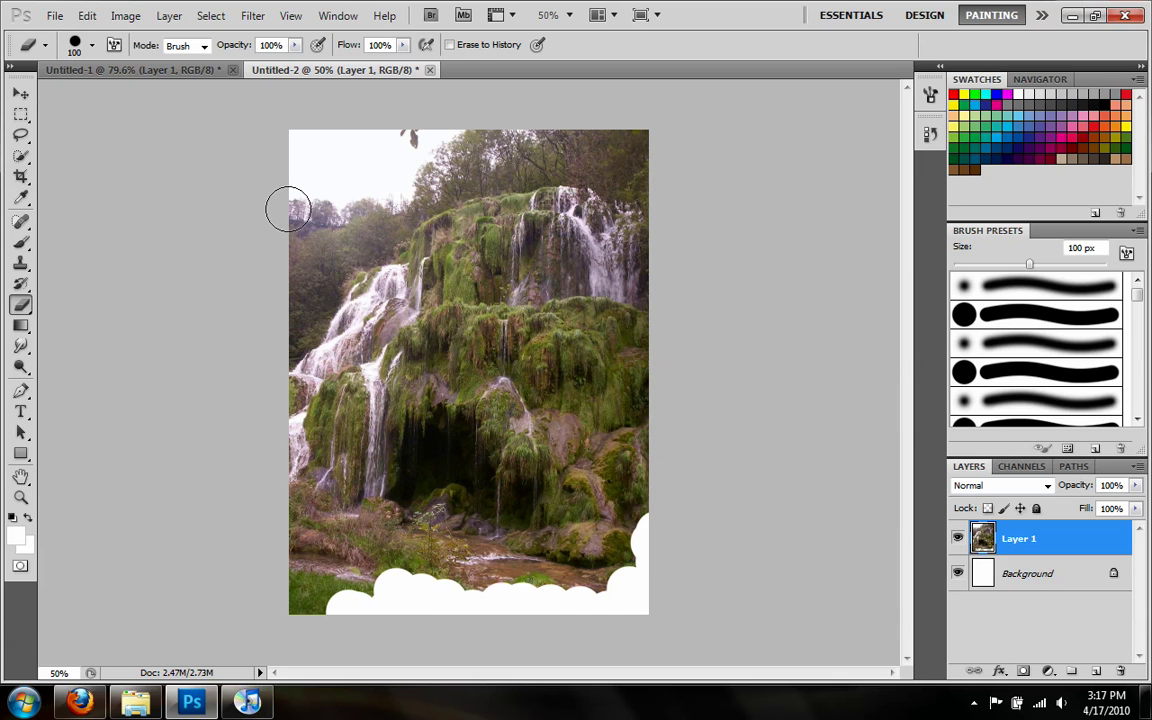
{"action": "mouse_move", "coordinate": [284, 197]}
{"action": "left_mouse_down"}
{"action": "mouse_move", "coordinate": [305, 220]}
{"action": "mouse_move", "coordinate": [276, 277]}
{"action": "mouse_move", "coordinate": [286, 301]}
{"action": "mouse_move", "coordinate": [301, 260]}
{"action": "mouse_move", "coordinate": [290, 303]}
{"action": "left_mouse_up"}
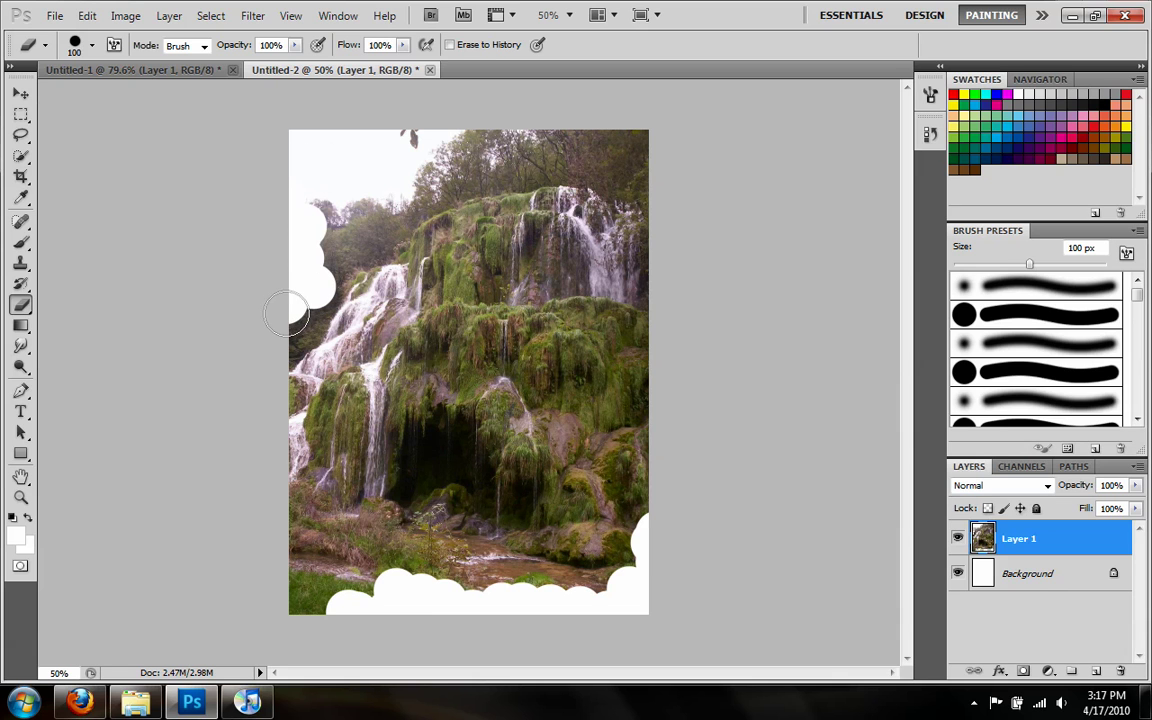
{"action": "mouse_move", "coordinate": [653, 162]}
{"action": "left_mouse_down"}
{"action": "mouse_move", "coordinate": [640, 118]}
{"action": "mouse_move", "coordinate": [607, 134]}
{"action": "mouse_move", "coordinate": [652, 177]}
{"action": "left_mouse_up"}
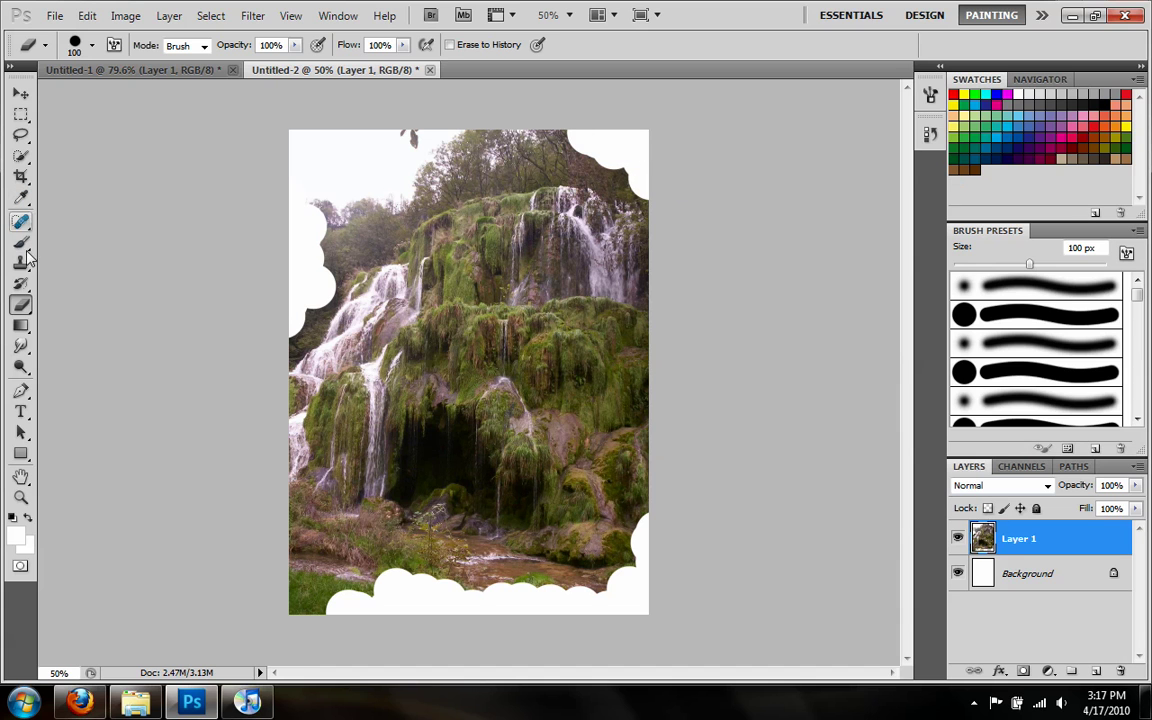
Lasso the erased bottom strip, Content-Aware Fill it with rock and moss, then deselect.
{"action": "left_click", "coordinate": [20, 134]}
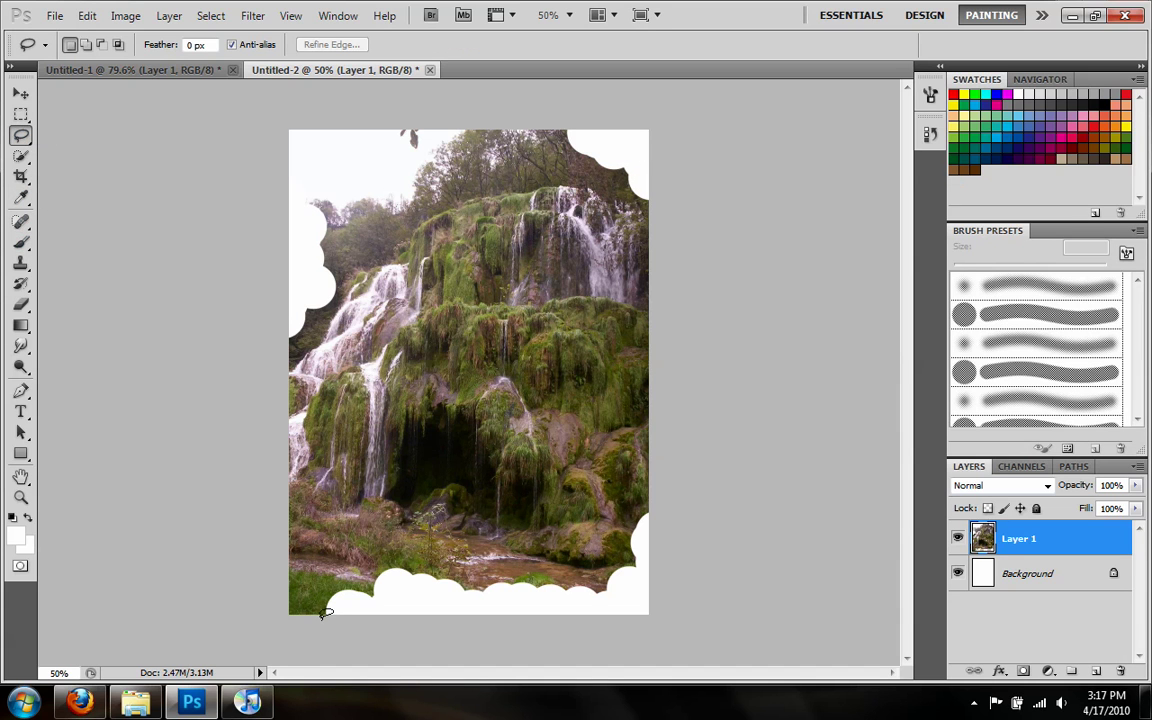
{"action": "left_click_drag", "start_coordinate": [321, 612], "coordinate": [291, 530]}
{"action": "mouse_move", "coordinate": [363, 558]}
{"action": "left_mouse_down"}
{"action": "mouse_move", "coordinate": [571, 571]}
{"action": "mouse_move", "coordinate": [598, 561]}
{"action": "mouse_move", "coordinate": [623, 511]}
{"action": "mouse_move", "coordinate": [651, 492]}
{"action": "mouse_move", "coordinate": [675, 563]}
{"action": "mouse_move", "coordinate": [670, 613]}
{"action": "mouse_move", "coordinate": [626, 635]}
{"action": "mouse_move", "coordinate": [321, 625]}
{"action": "left_mouse_up"}
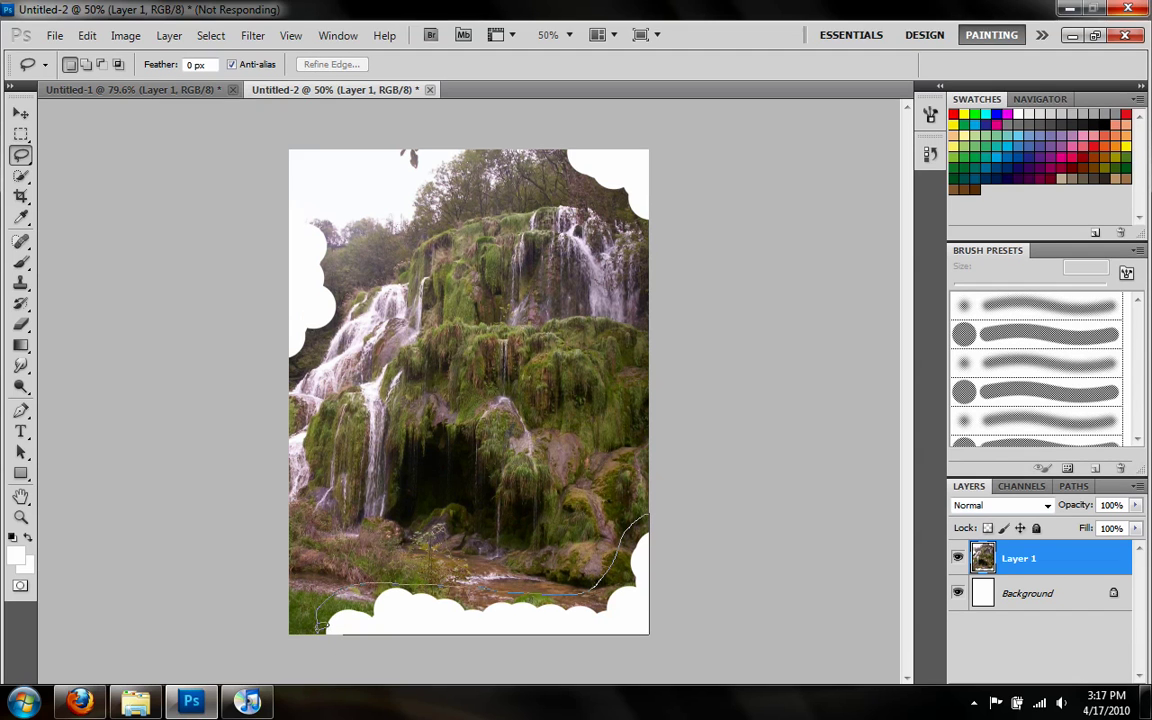
{"action": "right_click", "coordinate": [617, 598]}
{"action": "left_click", "coordinate": [665, 510]}
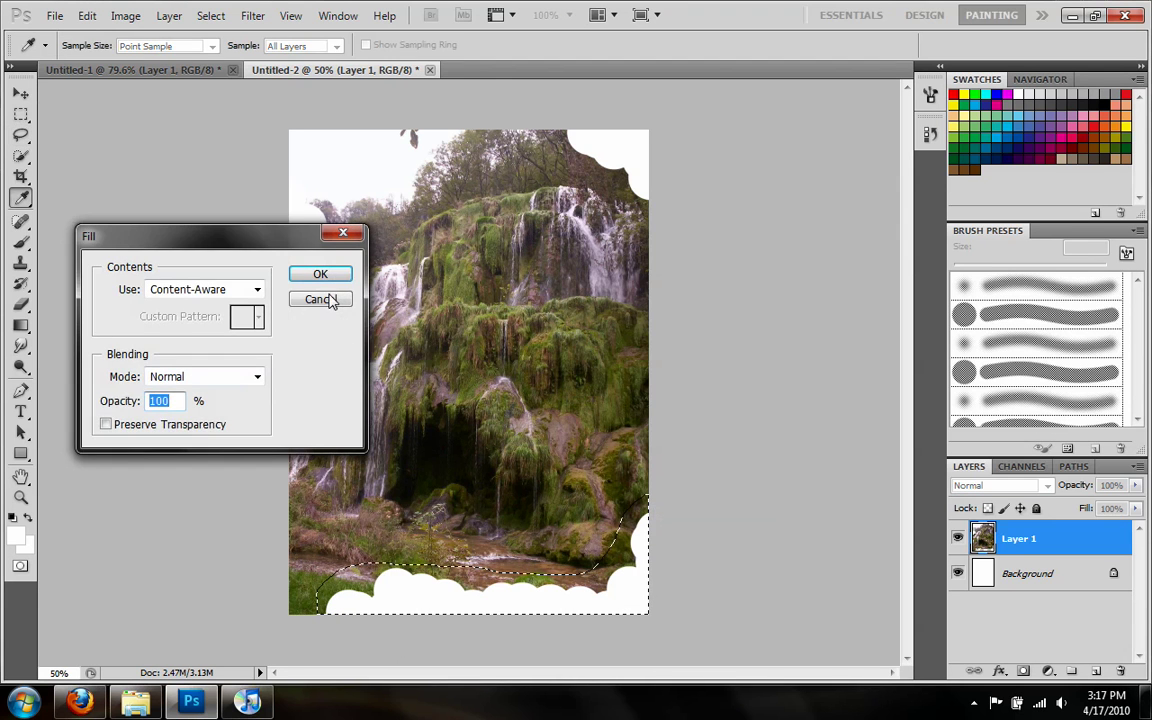
{"action": "left_click", "coordinate": [322, 276]}
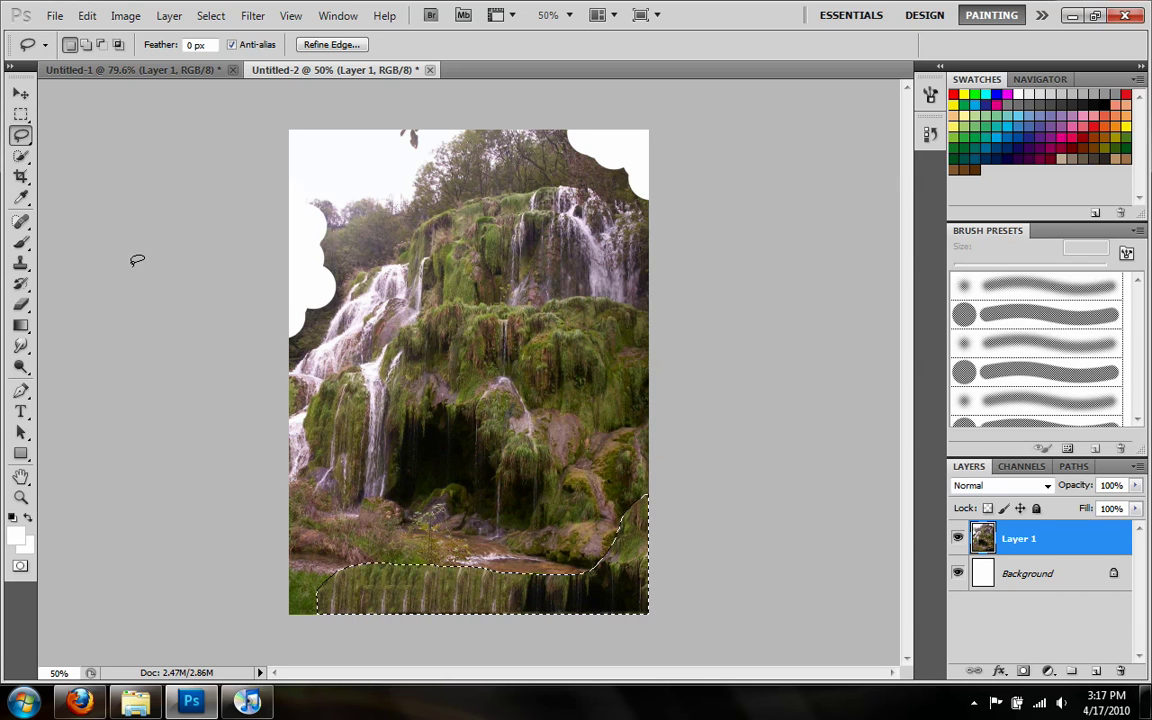
{"action": "left_click", "coordinate": [443, 589]}
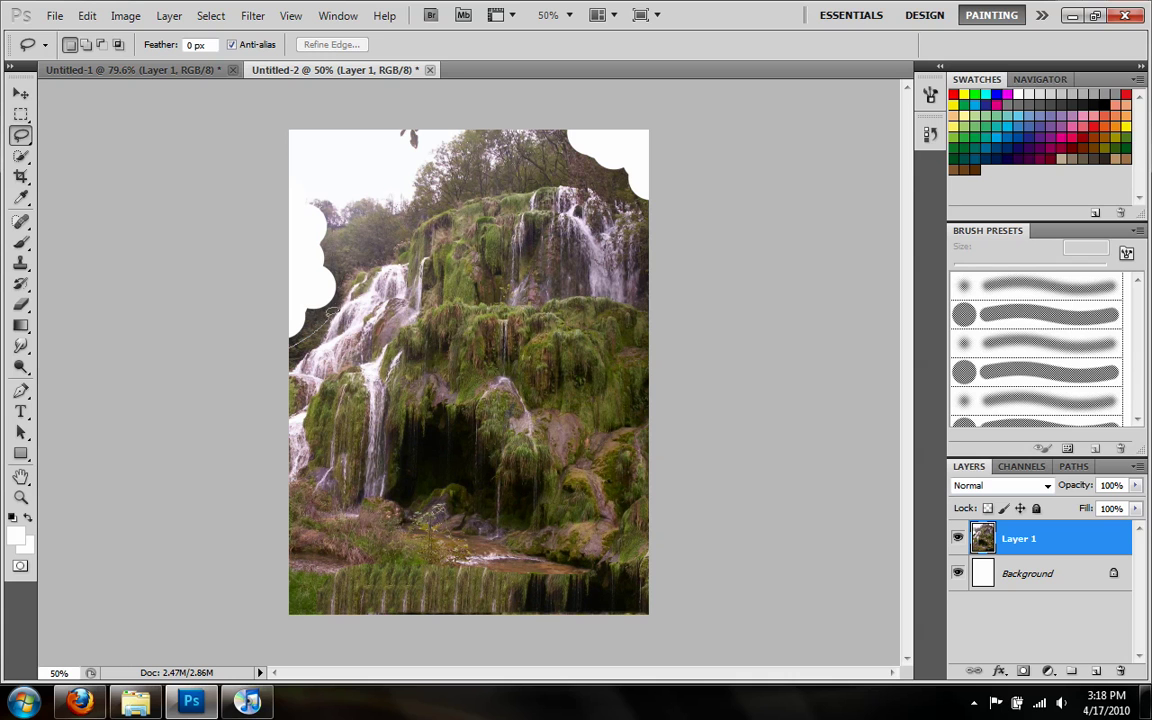
Lasso the left-edge gaps and Content-Aware Fill them with trees and water, then deselect.
{"action": "mouse_move", "coordinate": [340, 207]}
{"action": "left_mouse_down"}
{"action": "mouse_move", "coordinate": [294, 155]}
{"action": "mouse_move", "coordinate": [250, 135]}
{"action": "mouse_move", "coordinate": [240, 160]}
{"action": "mouse_move", "coordinate": [254, 372]}
{"action": "left_mouse_up"}
{"action": "right_click", "coordinate": [309, 276]}
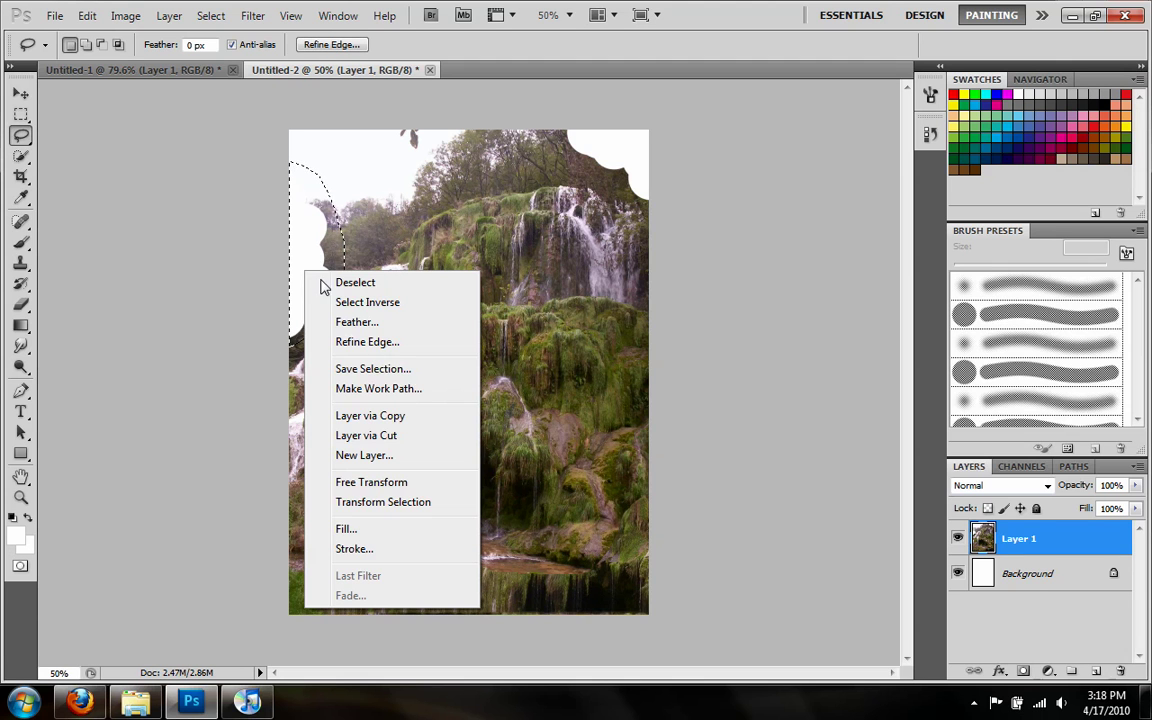
{"action": "left_click", "coordinate": [358, 530]}
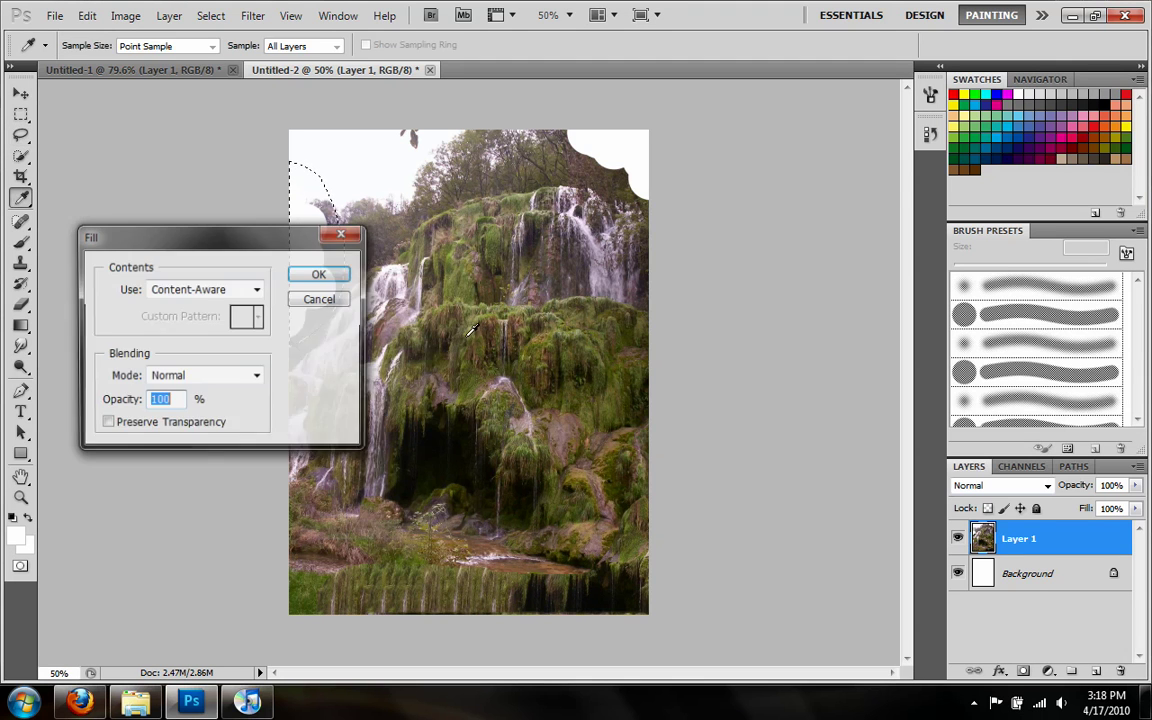
{"action": "left_click", "coordinate": [318, 274]}
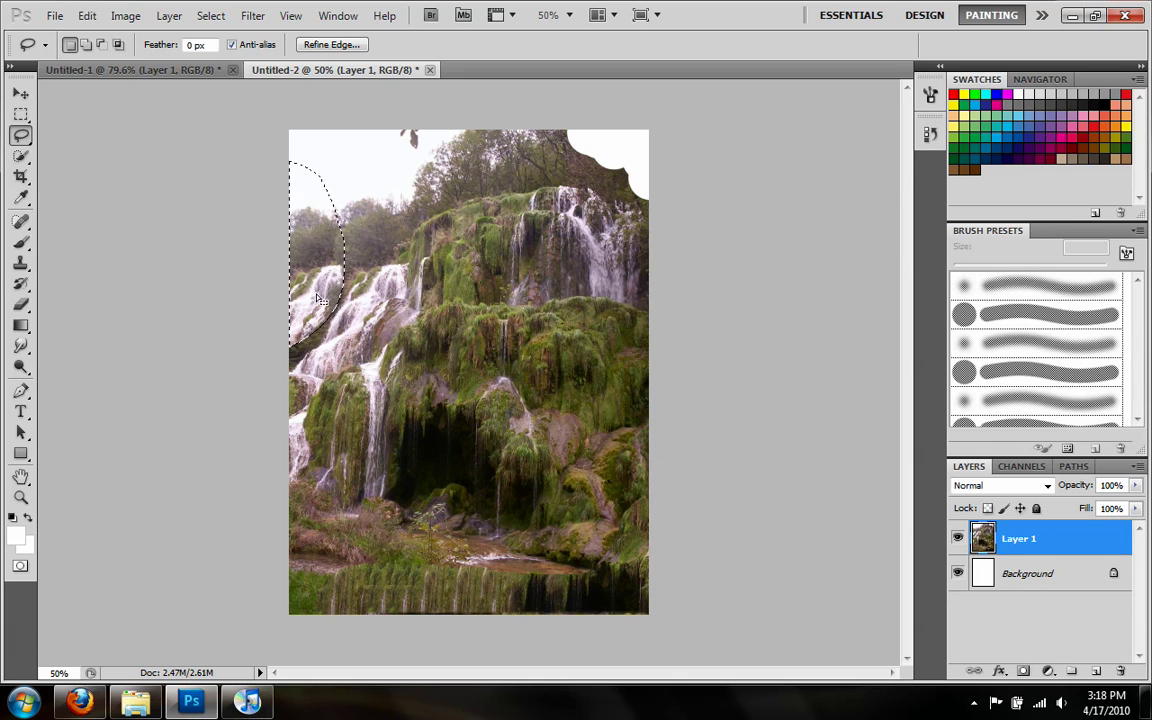
{"action": "key", "text": "ctrl+d"}
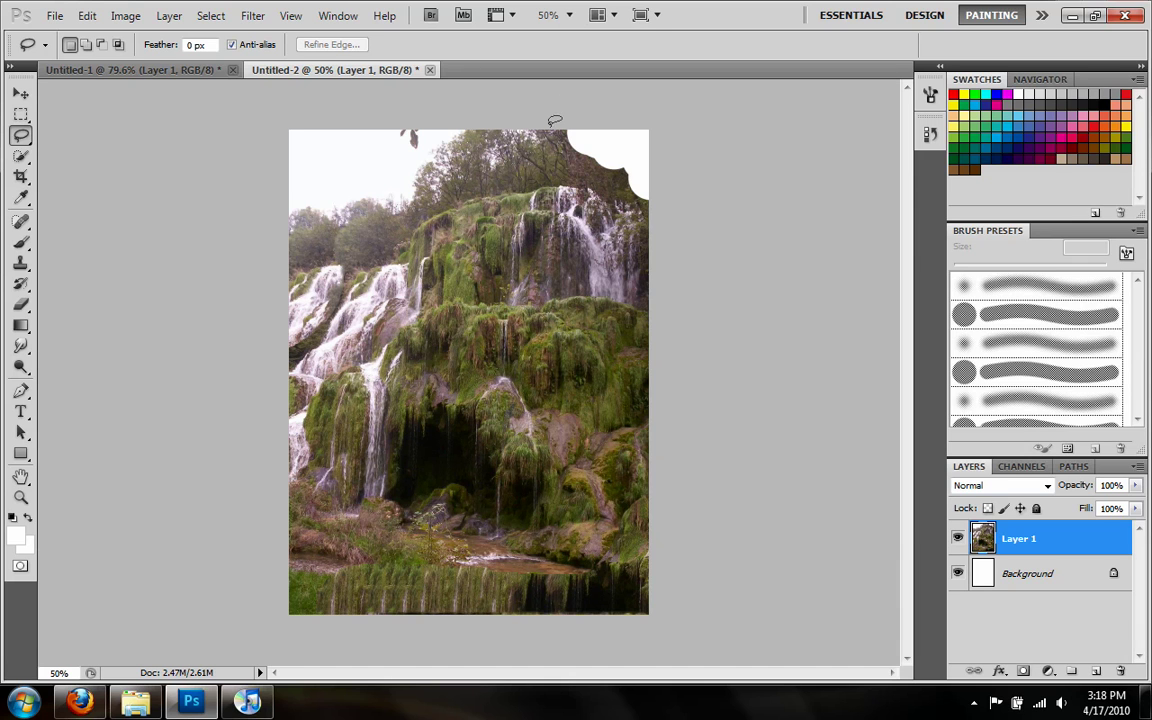
Lasso the erased top-right corner, Content-Aware Fill it with trees, and deselect.
{"action": "mouse_move", "coordinate": [545, 128]}
{"action": "left_mouse_down"}
{"action": "mouse_move", "coordinate": [622, 190]}
{"action": "mouse_move", "coordinate": [676, 172]}
{"action": "mouse_move", "coordinate": [681, 108]}
{"action": "mouse_move", "coordinate": [572, 92]}
{"action": "mouse_move", "coordinate": [553, 95]}
{"action": "mouse_move", "coordinate": [548, 125]}
{"action": "left_mouse_up"}
{"action": "right_click", "coordinate": [604, 163]}
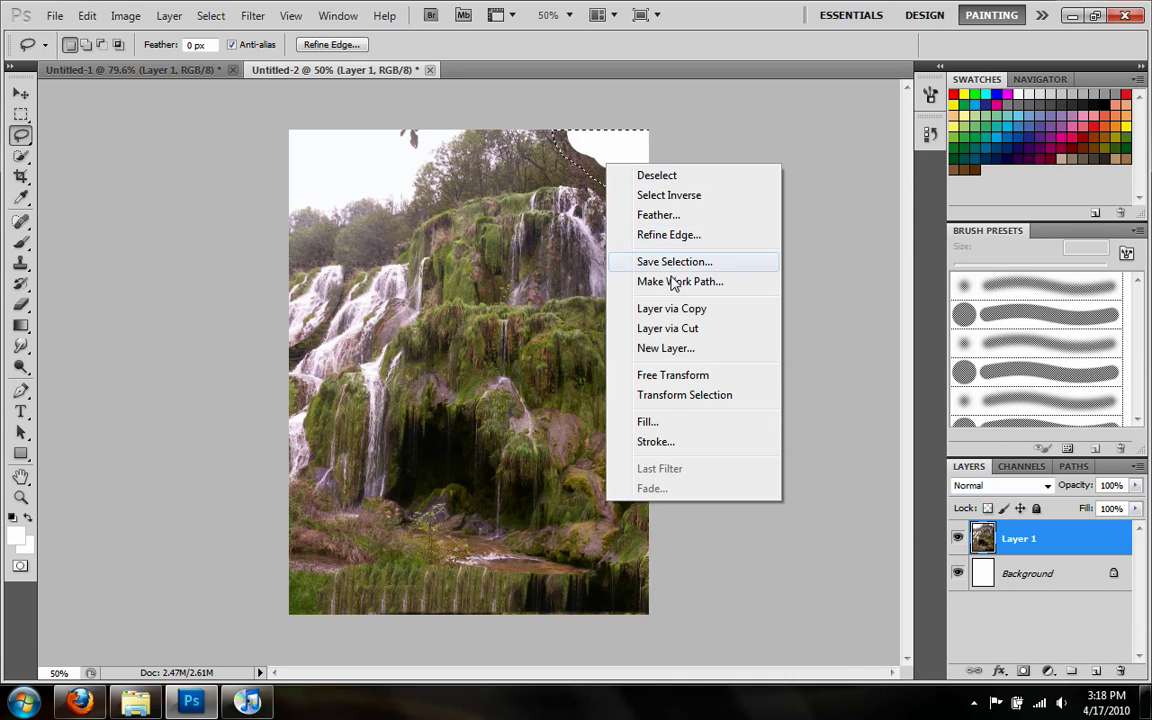
{"action": "left_click", "coordinate": [660, 418]}
{"action": "left_click", "coordinate": [324, 272]}
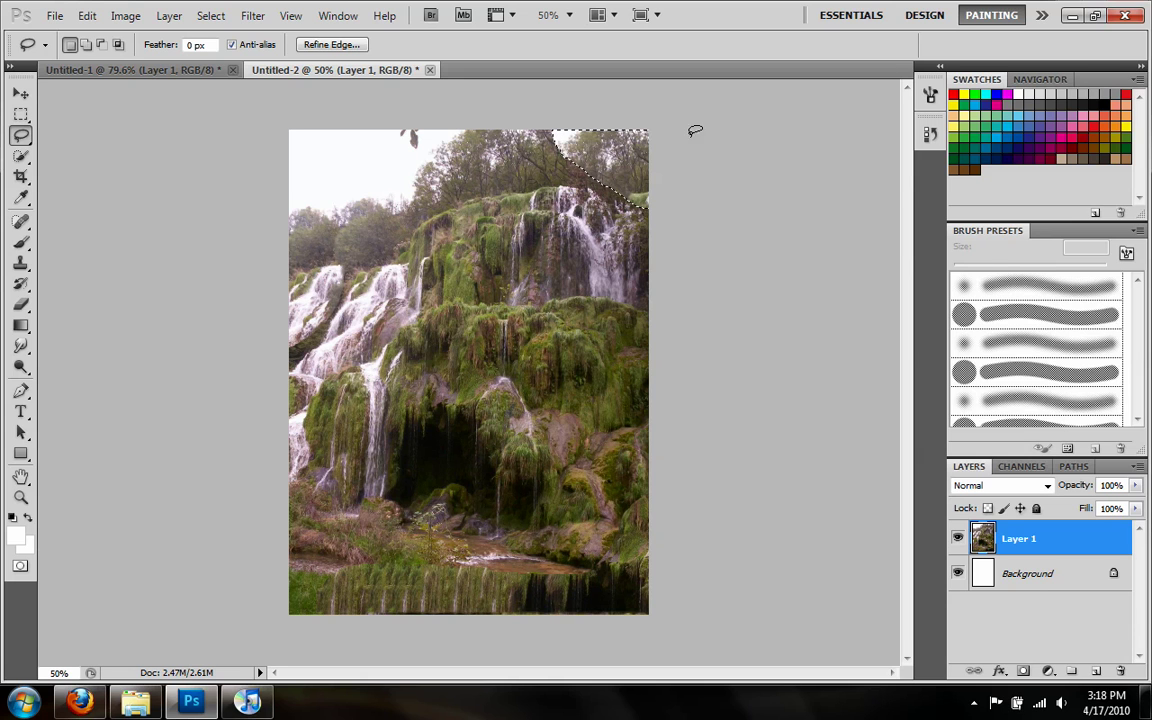
{"action": "key", "text": "ctrl+d"}
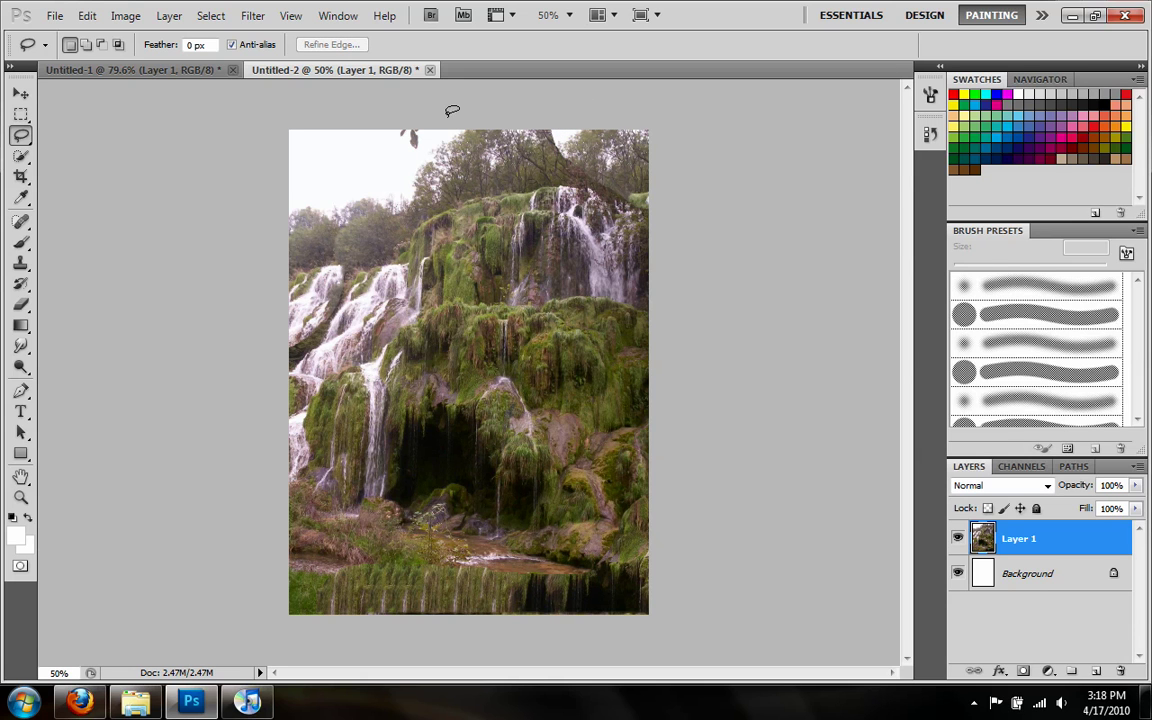
Remove the small branch at the top edge with Content-Aware Fill, then deselect.
{"action": "mouse_move", "coordinate": [400, 116]}
{"action": "left_mouse_down"}
{"action": "mouse_move", "coordinate": [398, 145]}
{"action": "mouse_move", "coordinate": [425, 150]}
{"action": "mouse_move", "coordinate": [437, 128]}
{"action": "mouse_move", "coordinate": [413, 115]}
{"action": "mouse_move", "coordinate": [415, 140]}
{"action": "left_mouse_up"}
{"action": "right_click", "coordinate": [416, 142]}
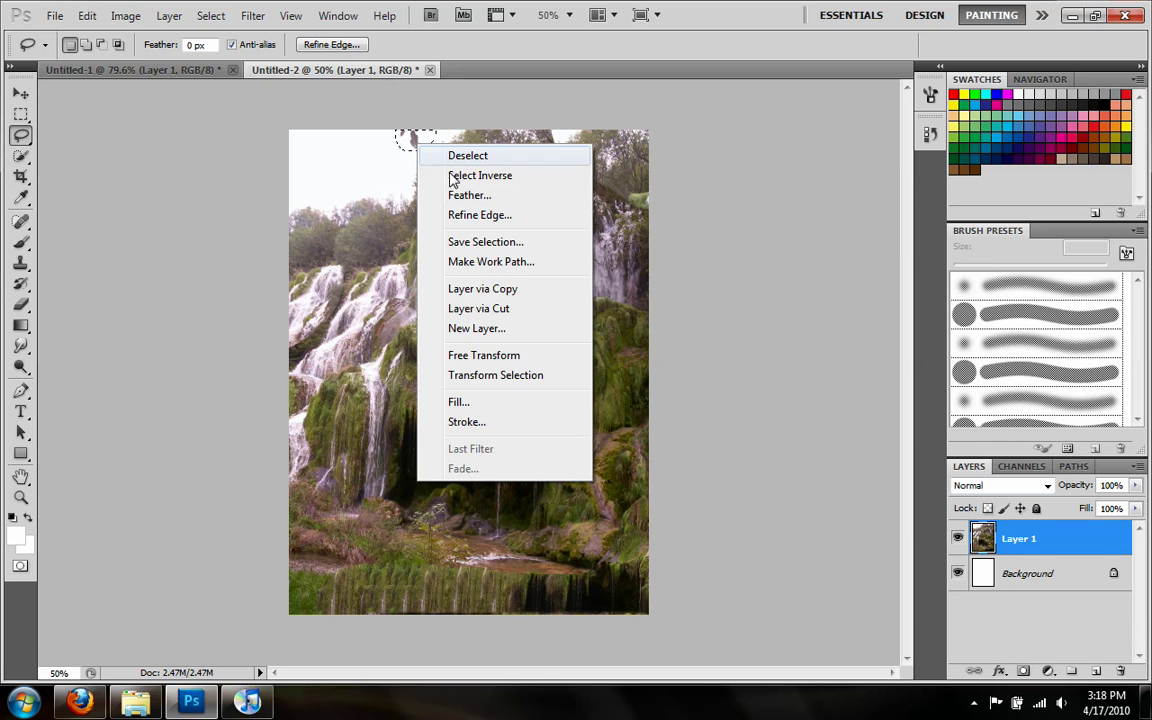
{"action": "left_click", "coordinate": [486, 403]}
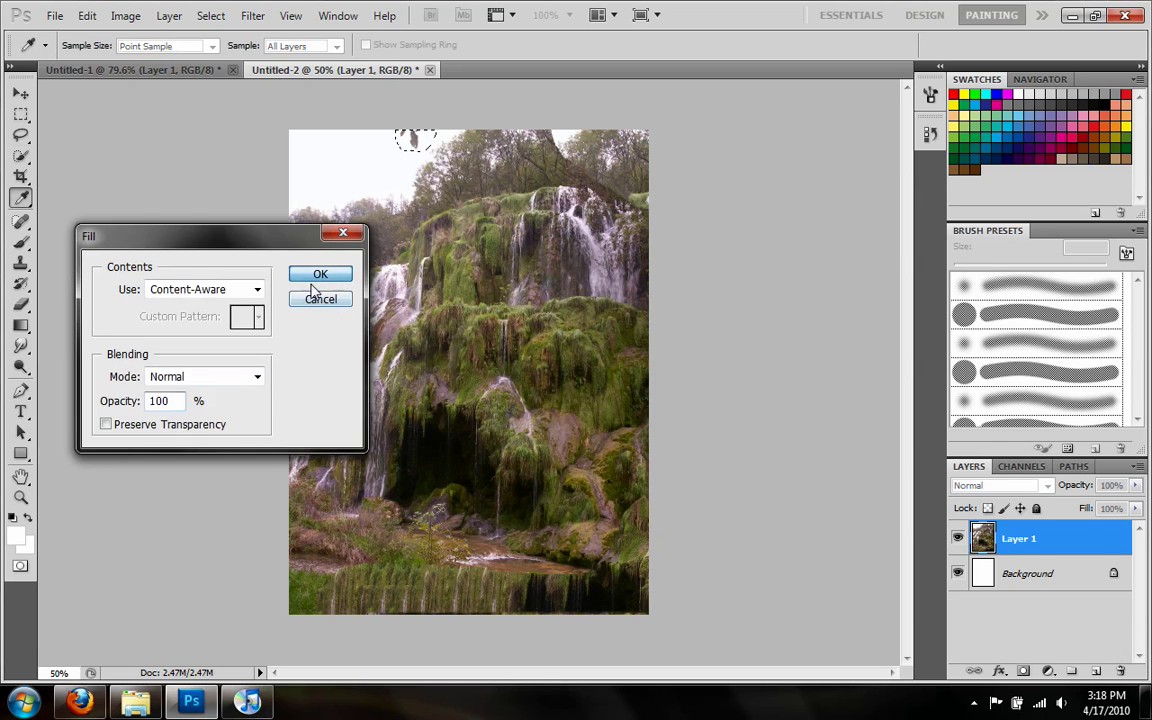
{"action": "left_click", "coordinate": [316, 274]}
{"action": "key", "text": "ctrl+d"}
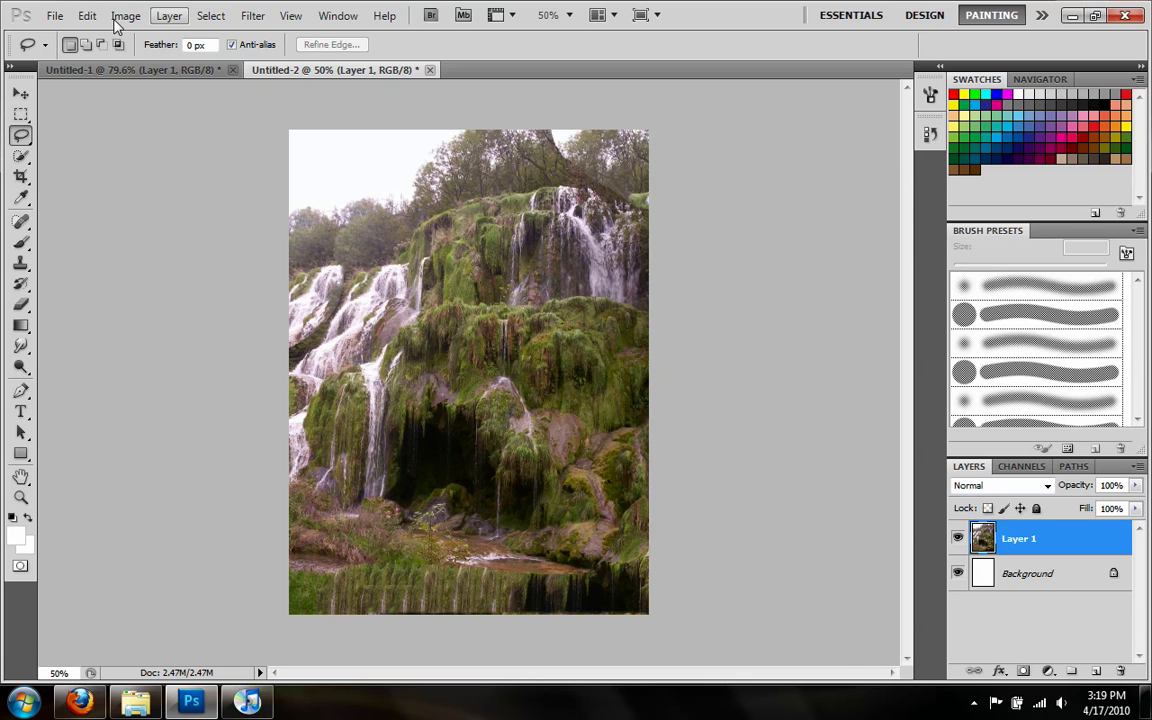
Return to the Untitled-1 field photo to view the treeless horizon.
{"action": "left_click", "coordinate": [116, 67]}
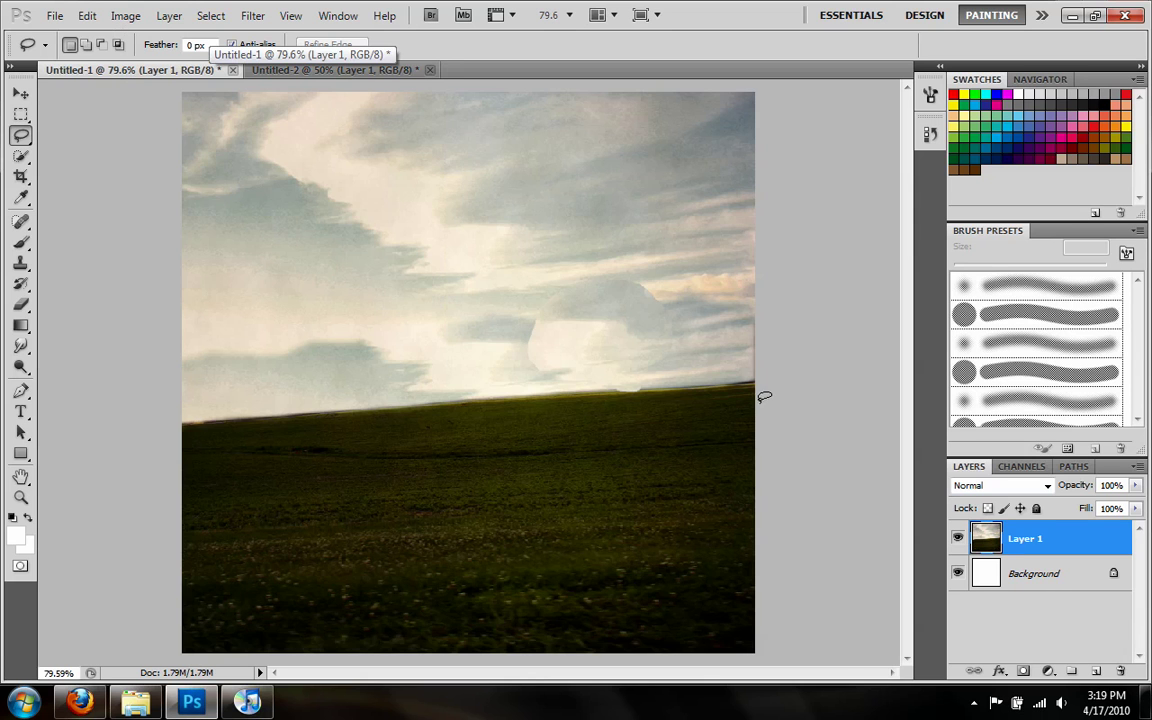